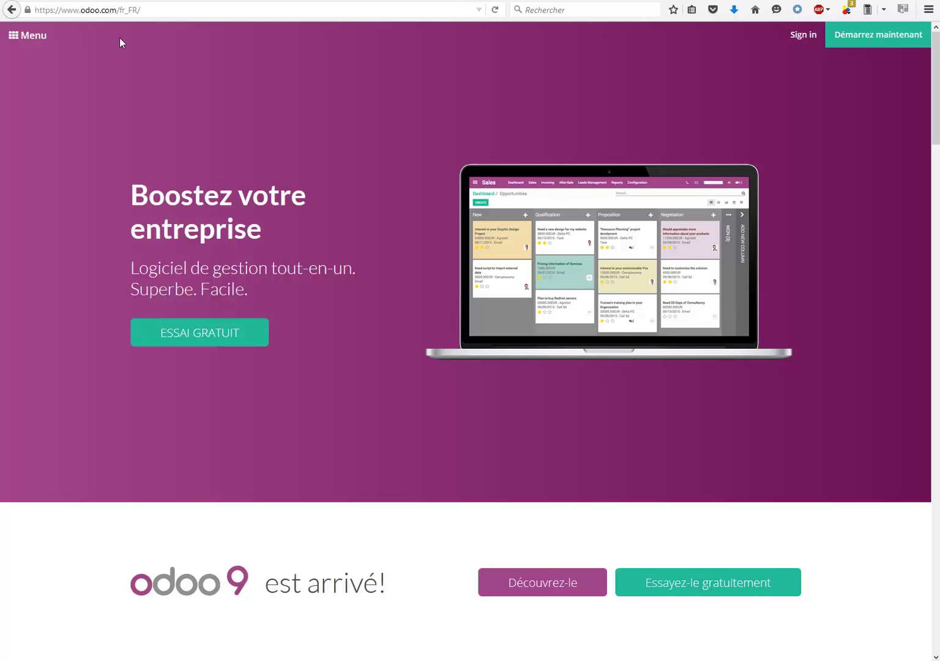
# Start an Odoo free trial with e-Commerce as the first app.
pyautogui.click(879, 39)
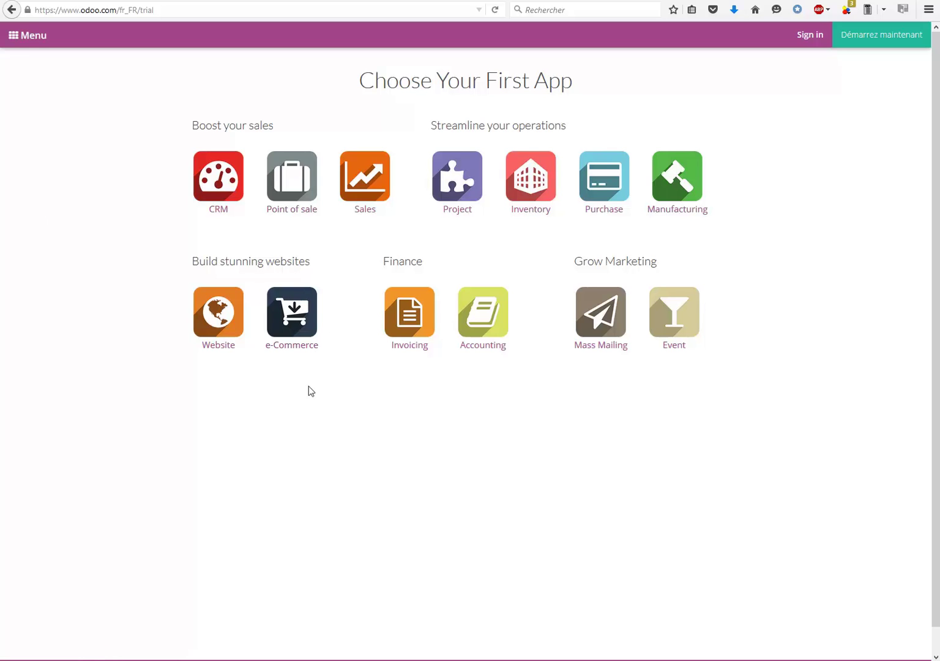
pyautogui.click(292, 318)
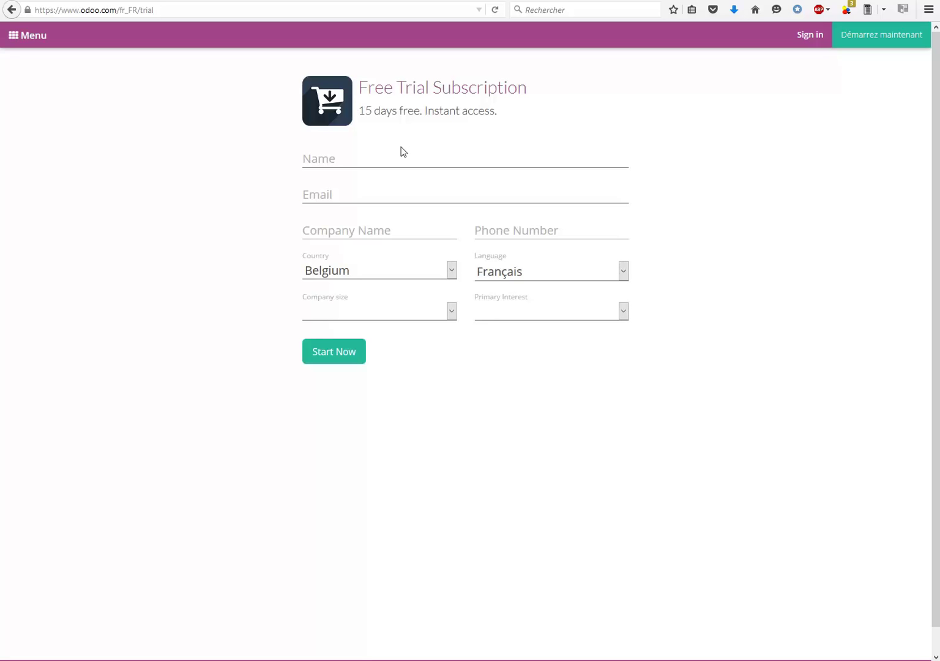
# Enter the contact's name in the Name field, correcting its ending.
pyautogui.click(363, 158)
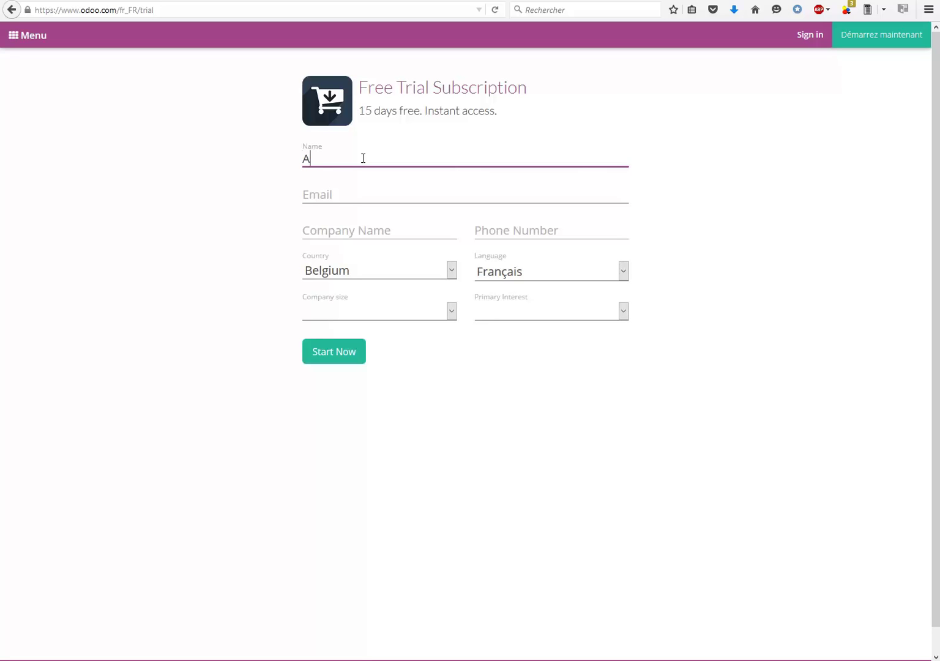
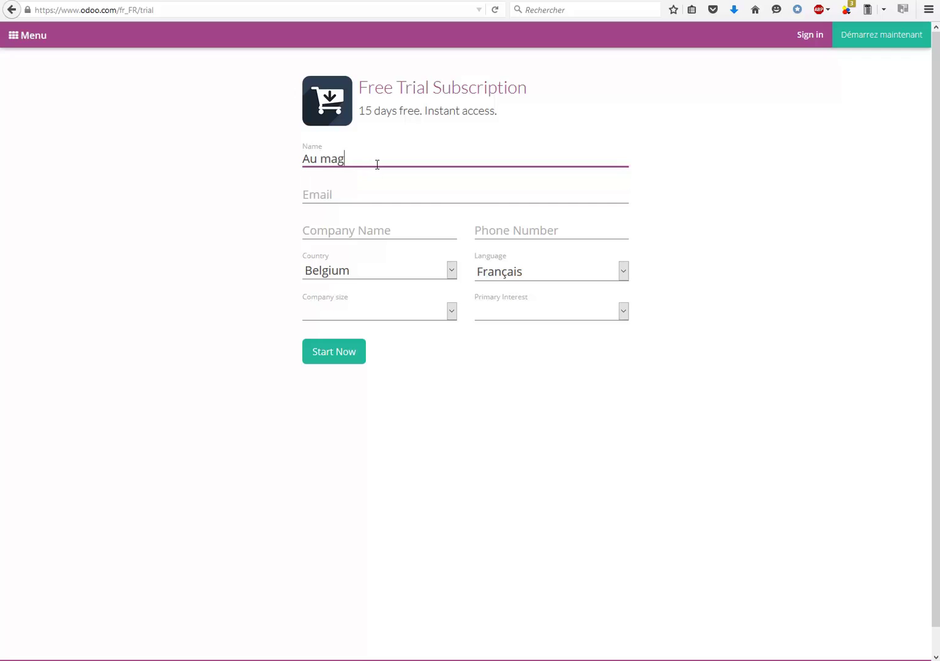
pyautogui.click(347, 198)
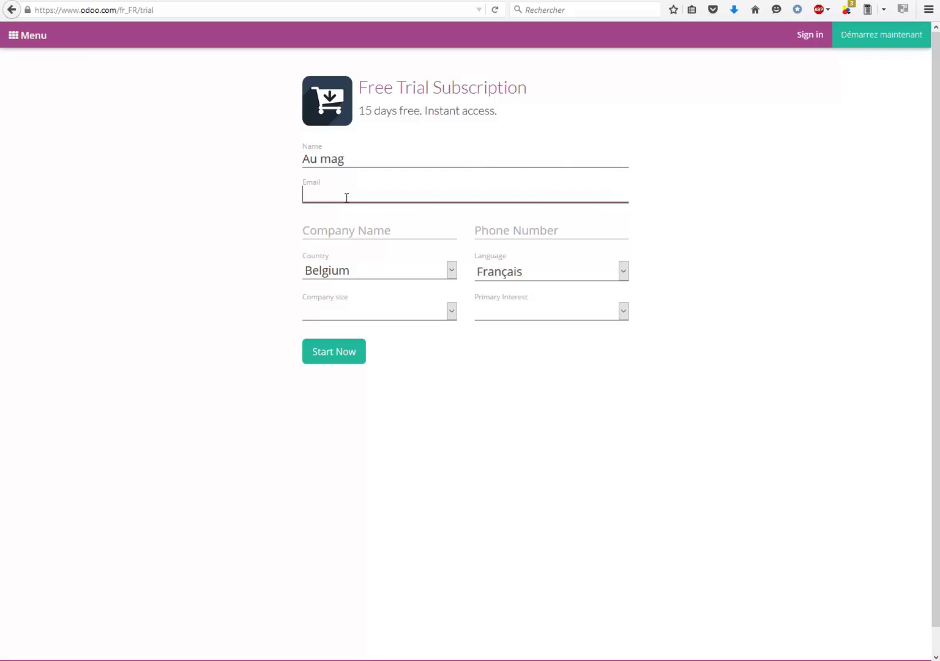
pyautogui.click(335, 168)
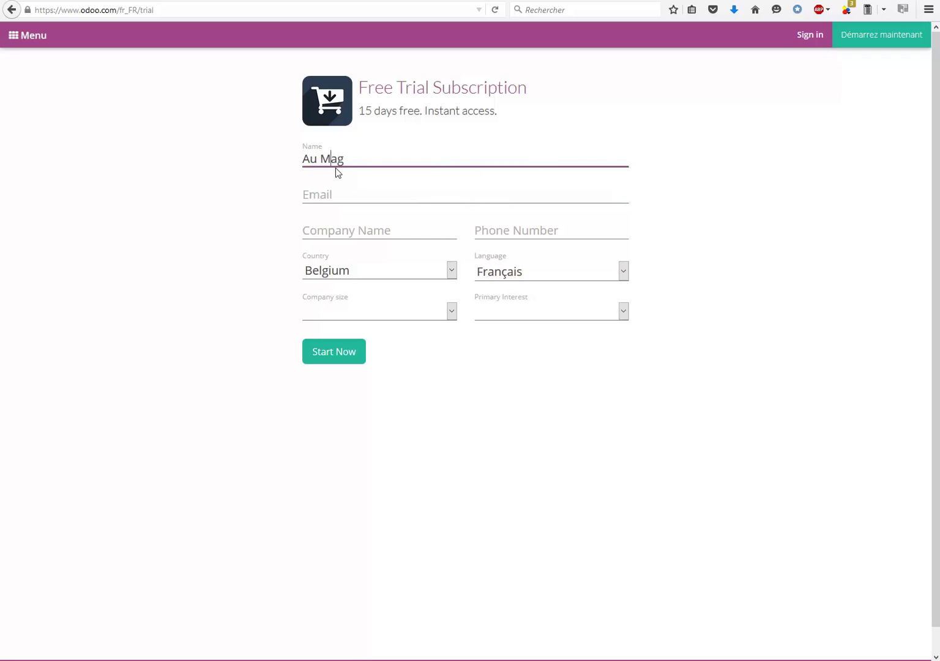
pyautogui.click(371, 159)
pyautogui.write('IND')
# Check the address in the mail inbox, then enter the contact's e-mail in the Email field.
pyautogui.click(359, 199)
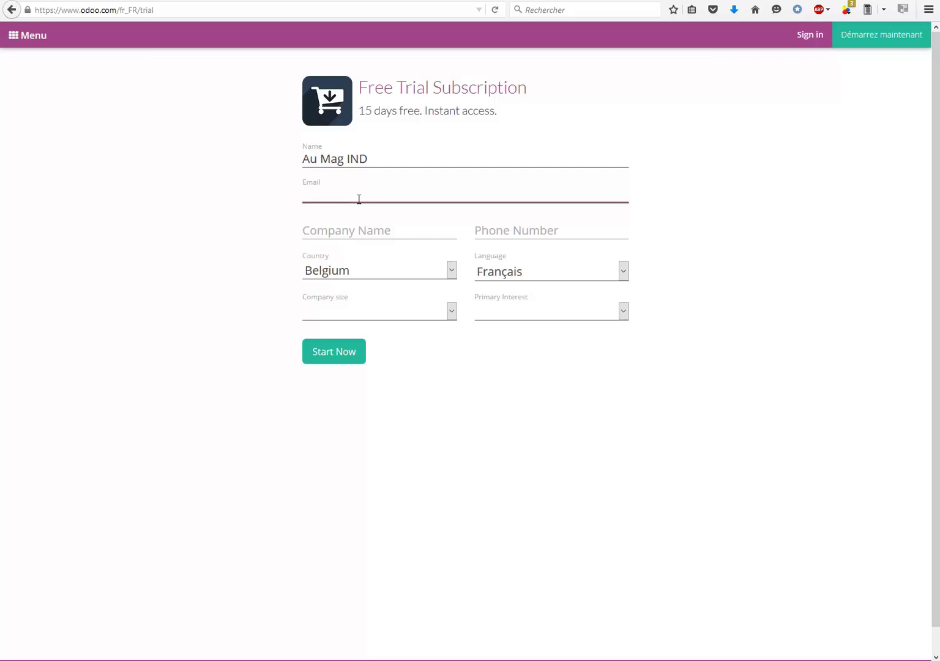
pyautogui.hotkey('alt', 'Tab')
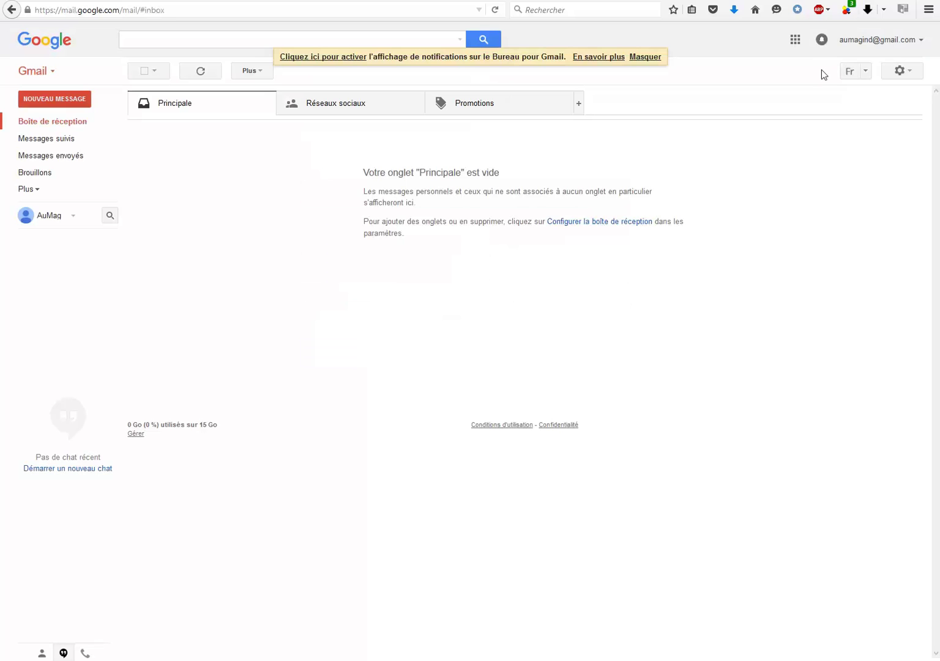
pyautogui.hotkey('alt', 'Tab')
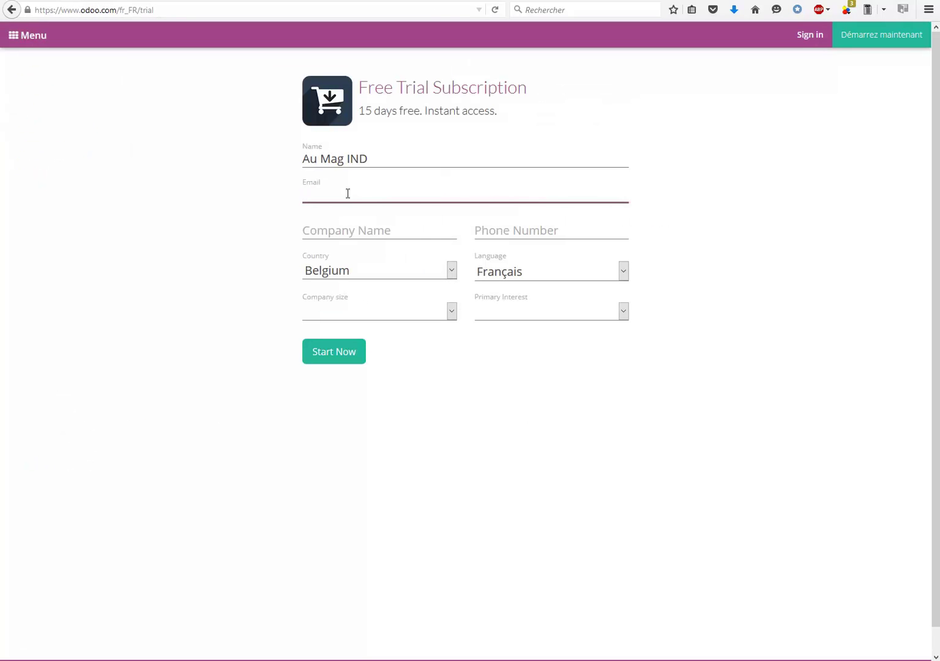
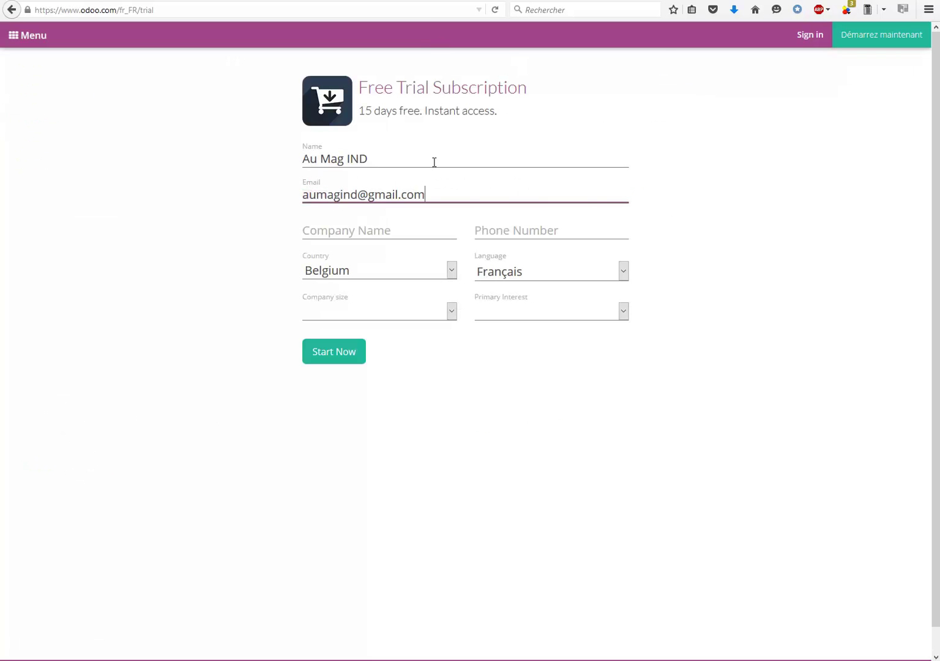
# Enter the company name and choose '< 5 employees' and 'Use it in my company'.
pyautogui.click(368, 231)
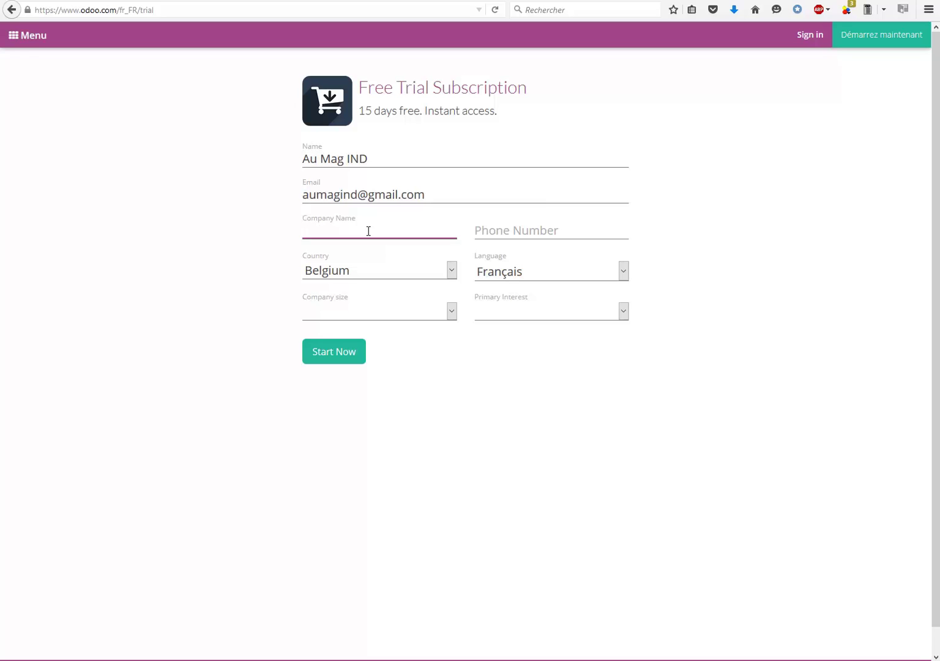
pyautogui.write('edu')
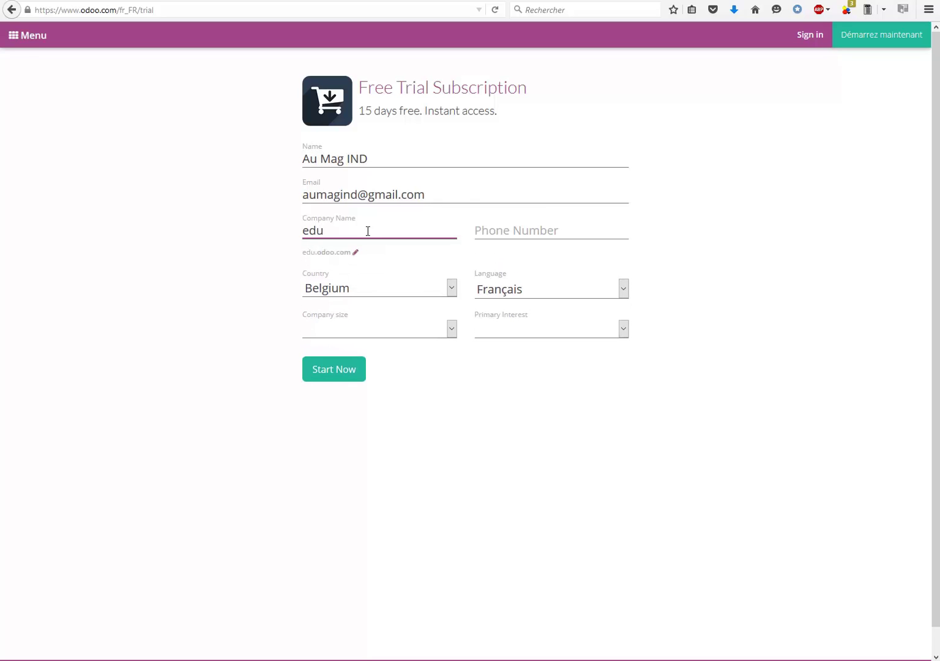
pyautogui.write('-')
pyautogui.write('aumagind2015-2016')
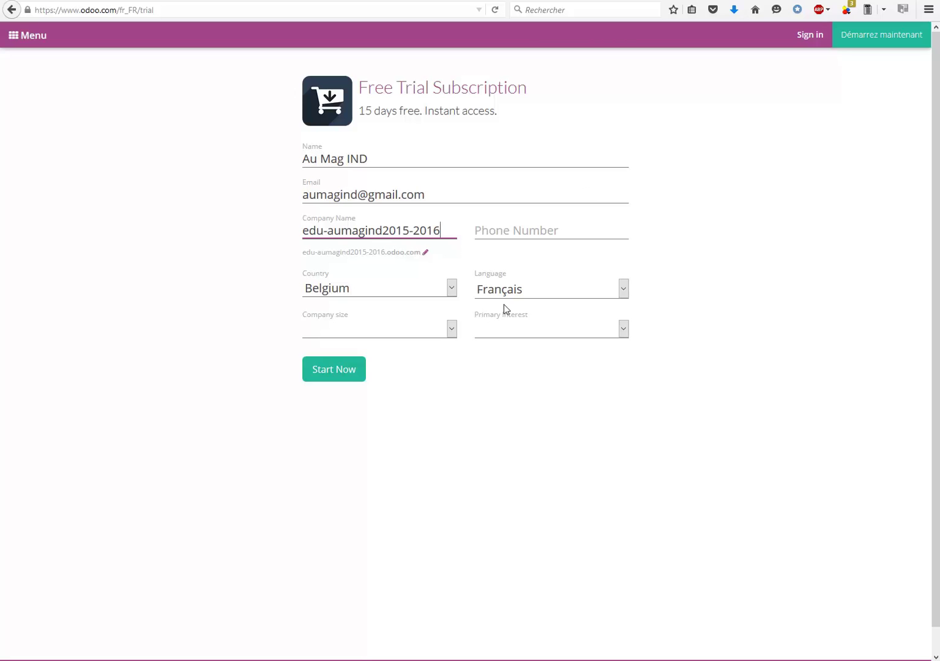
pyautogui.click(452, 329)
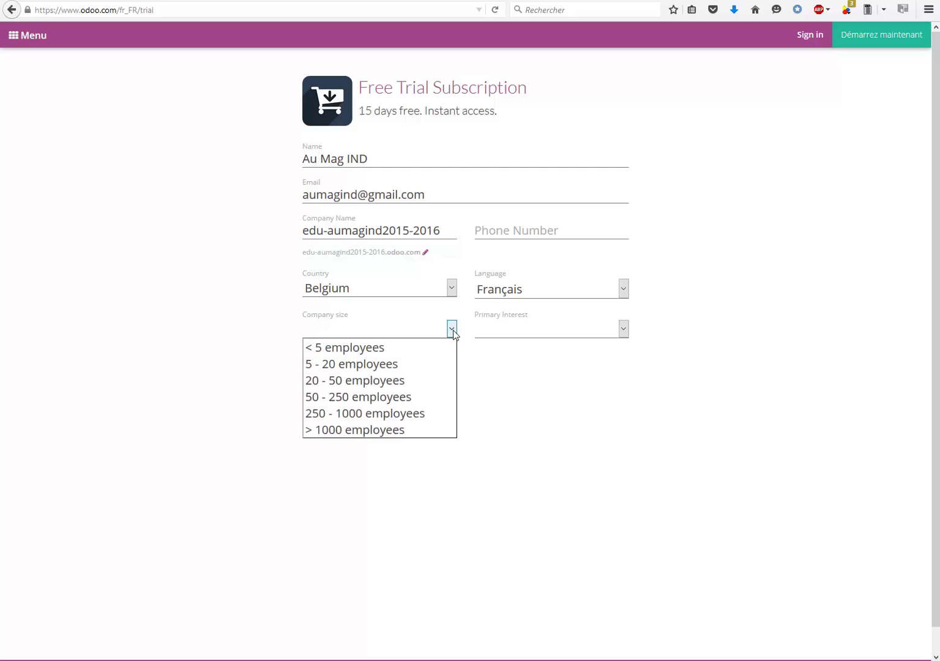
pyautogui.click(387, 351)
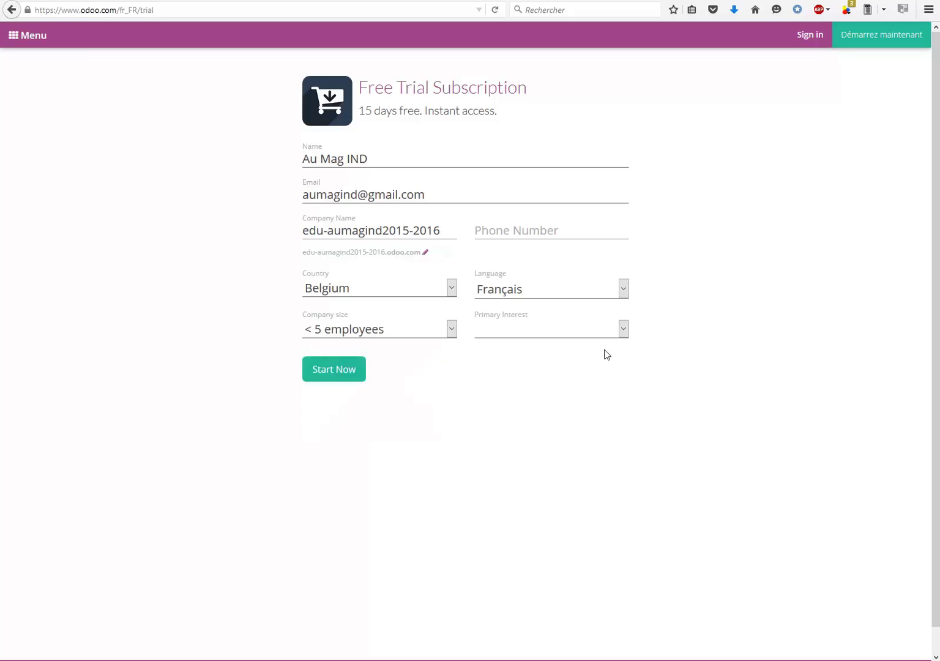
pyautogui.click(623, 331)
pyautogui.click(596, 347)
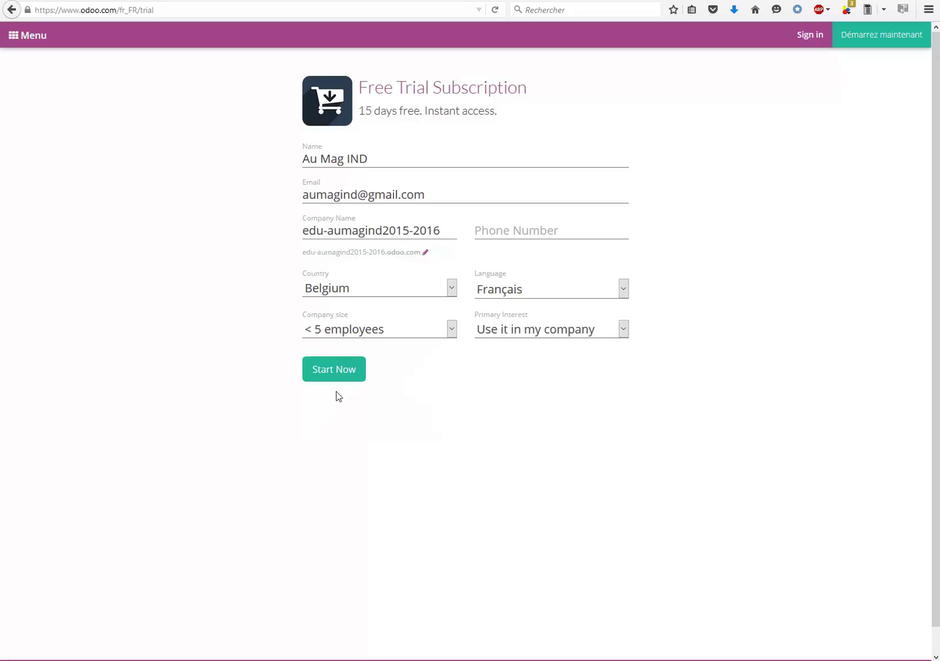
# Fill in the suggested phone number and submit the trial form.
pyautogui.click(333, 372)
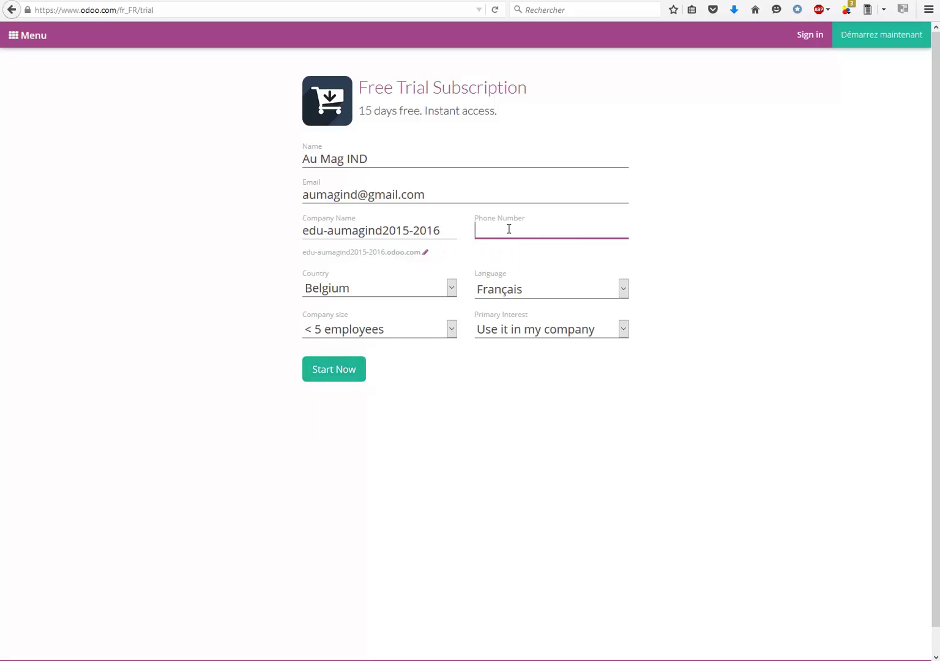
pyautogui.write('+')
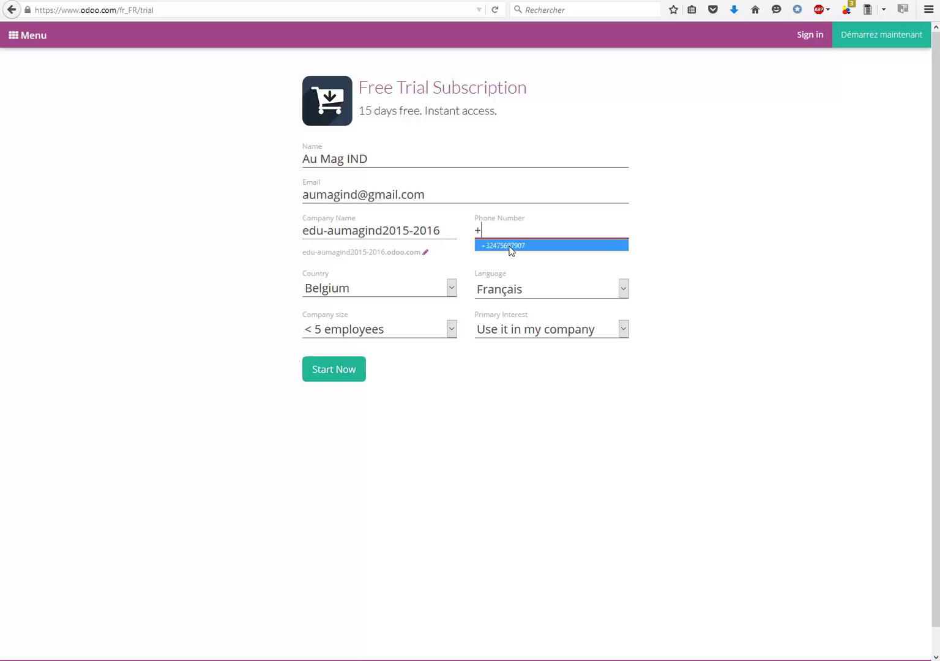
pyautogui.click(509, 246)
pyautogui.click(334, 374)
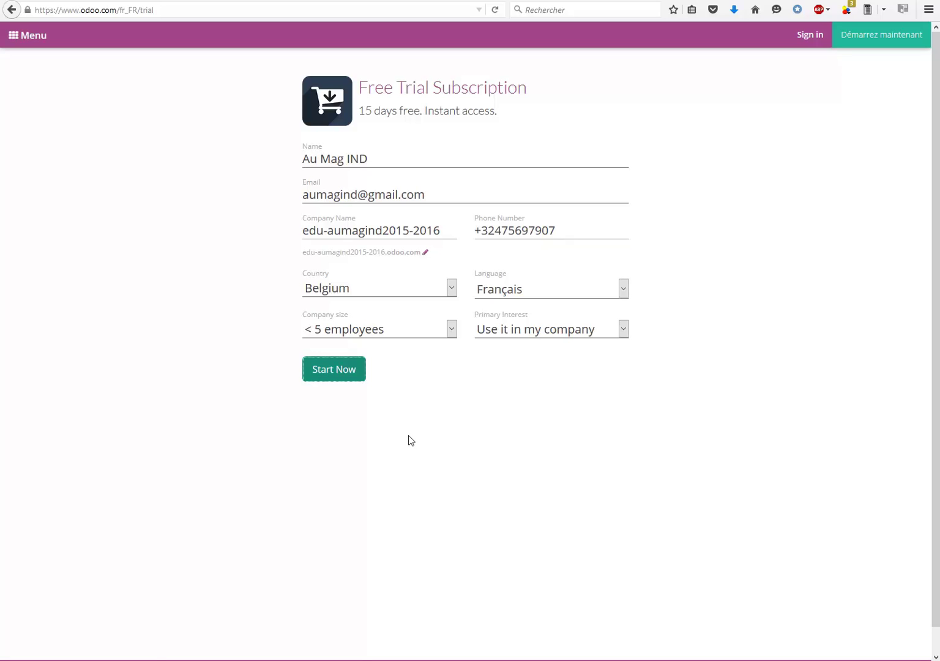
# Create the trial database and go from its Accounting dashboard to the apps home screen.
pyautogui.click(334, 374)
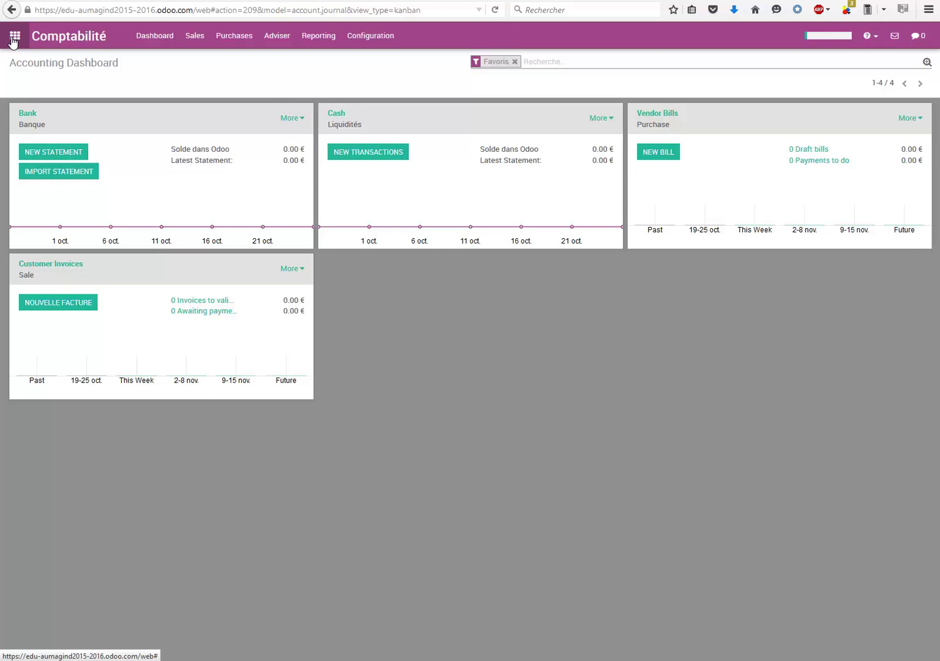
pyautogui.click(13, 39)
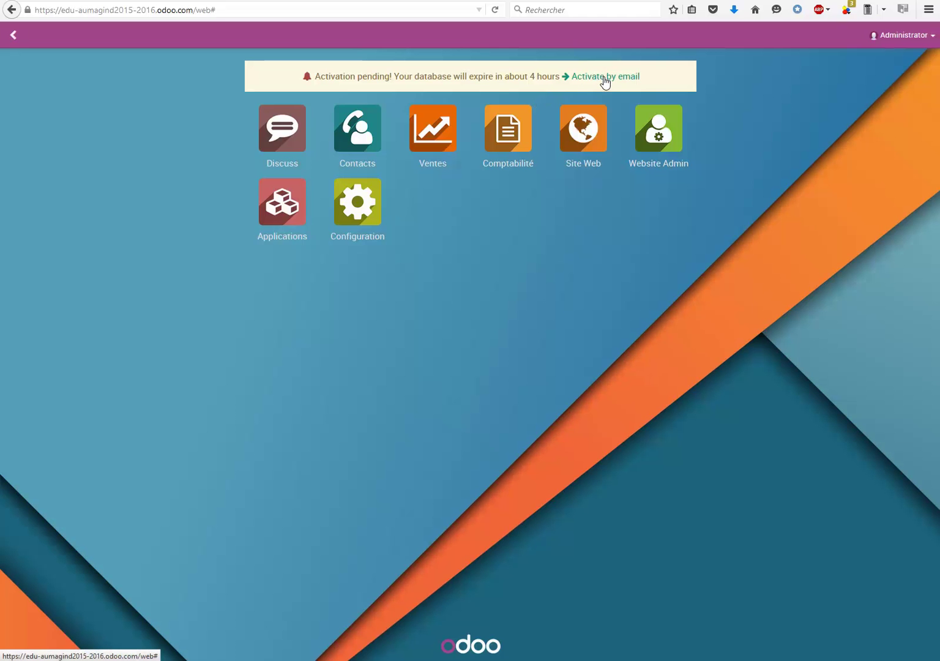
# Request database activation by e-mail, resend the activation e-mail, and close the dialog.
pyautogui.click(604, 80)
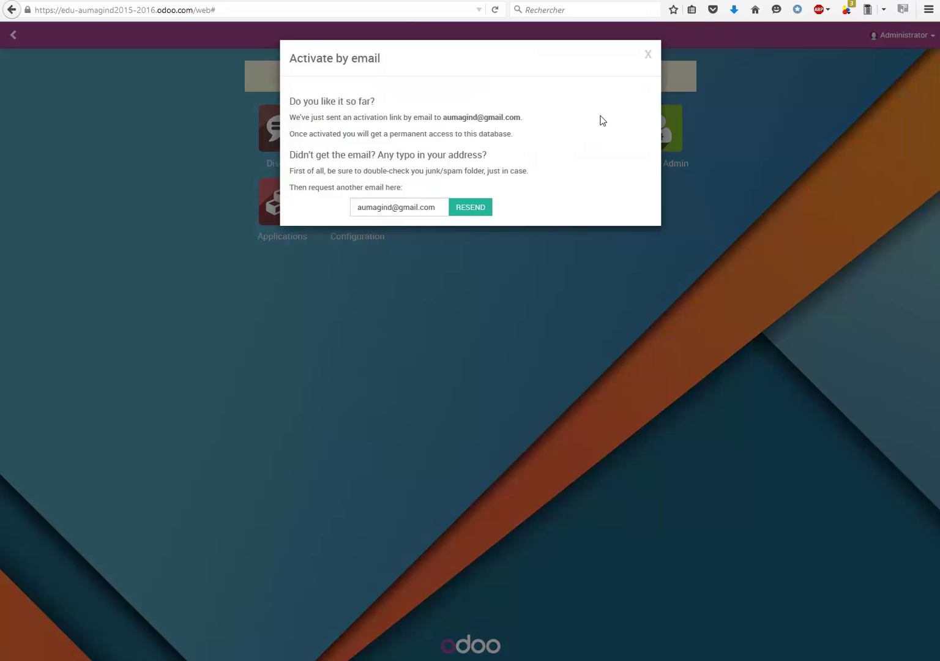
pyautogui.click(284, 2)
pyautogui.click(42, 121)
pyautogui.click(465, 215)
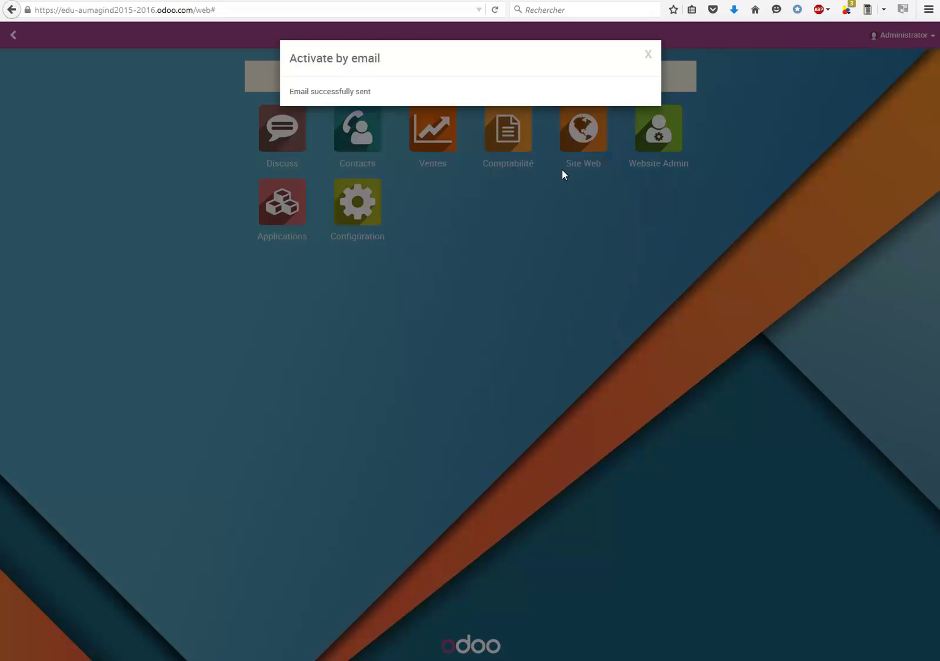
pyautogui.click(647, 55)
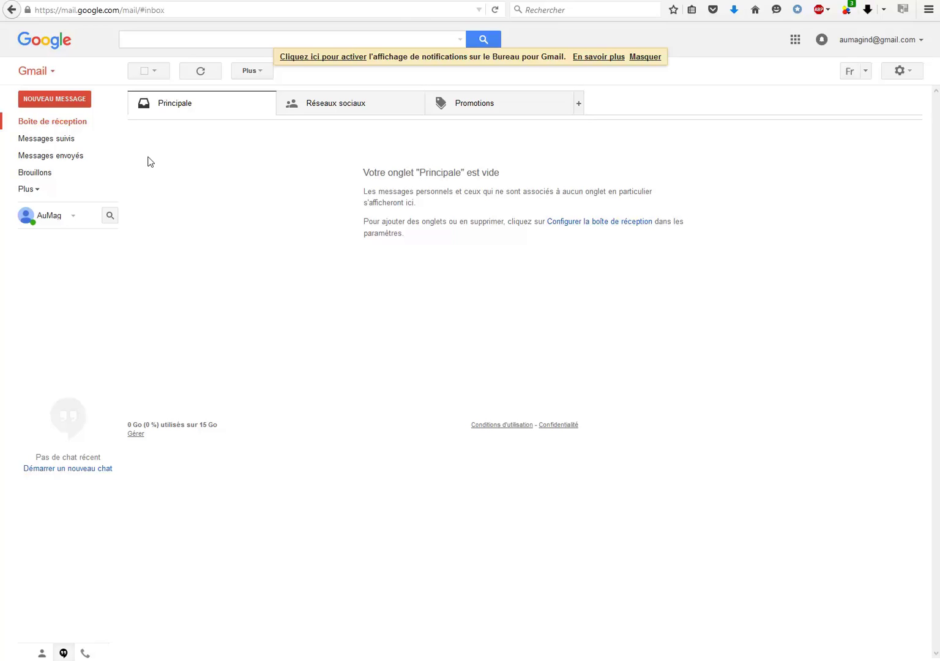
# Open the Odoo Online activation e-mail in Gmail and activate the trial database.
pyautogui.click(65, 122)
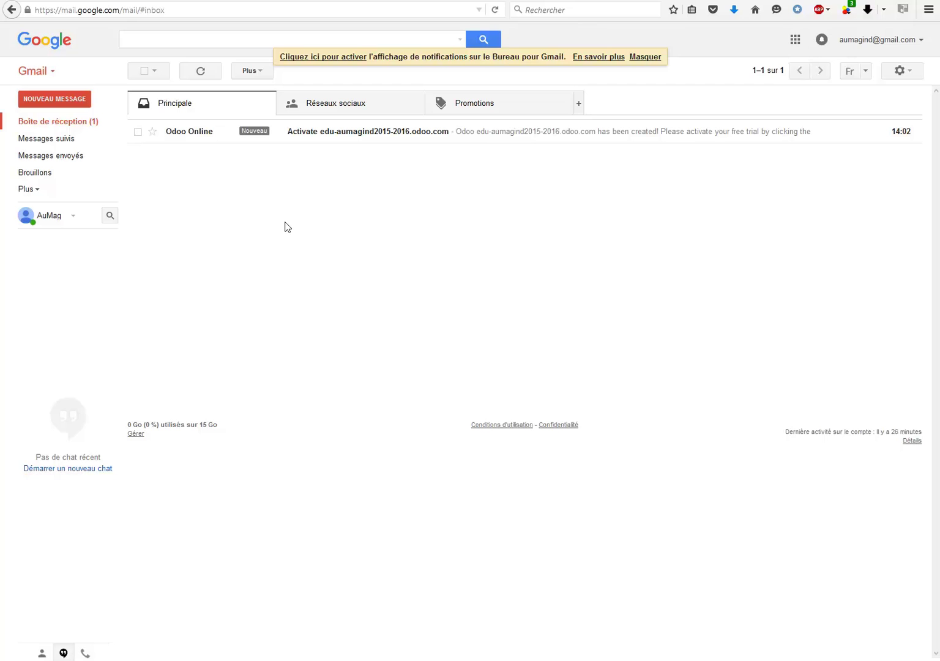
pyautogui.click(180, 134)
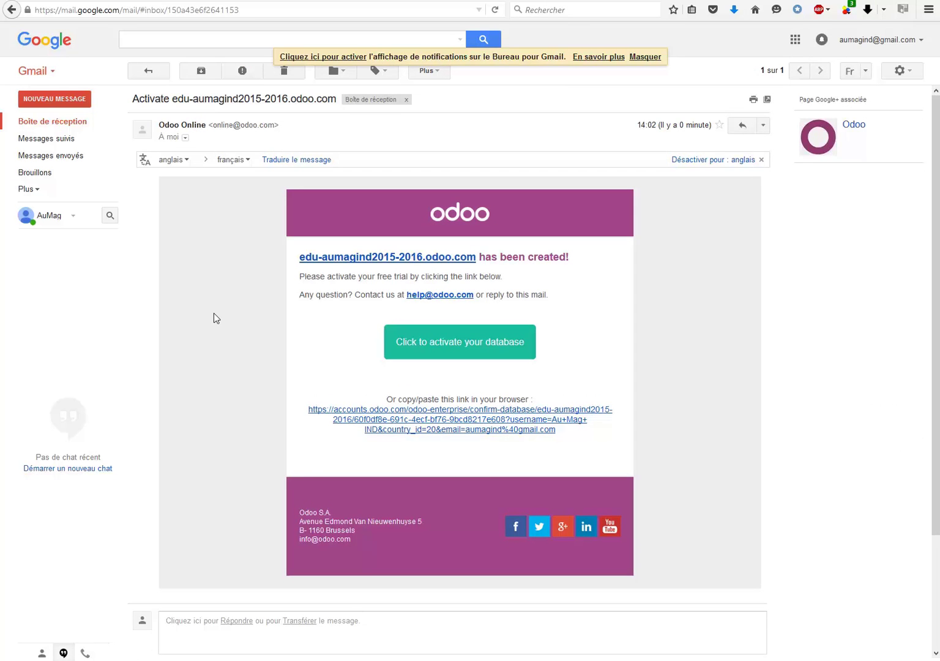
pyautogui.click(489, 344)
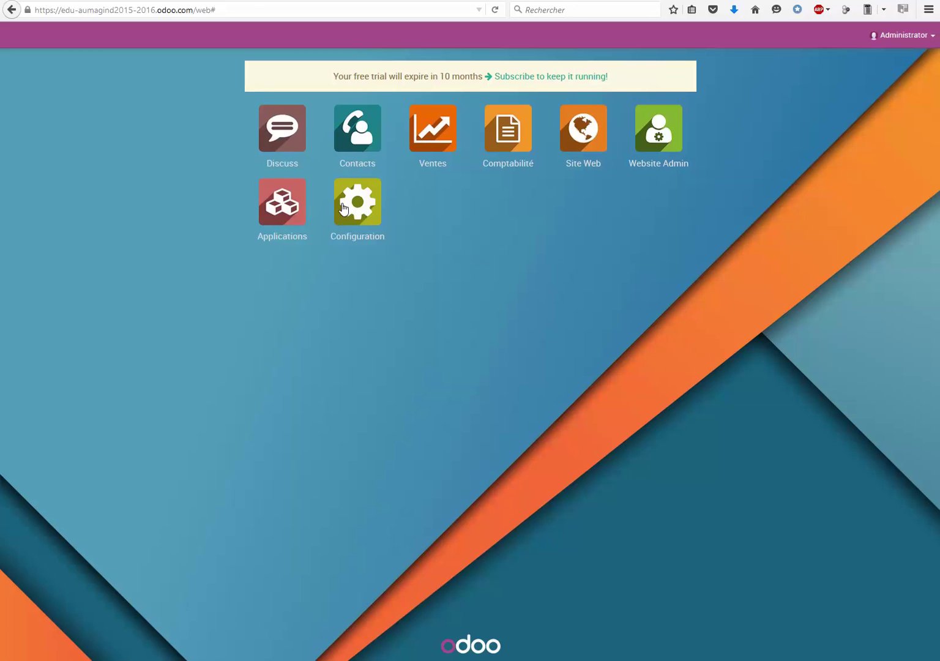
# Open the Configuration app and its Traductions menu.
pyautogui.click(361, 206)
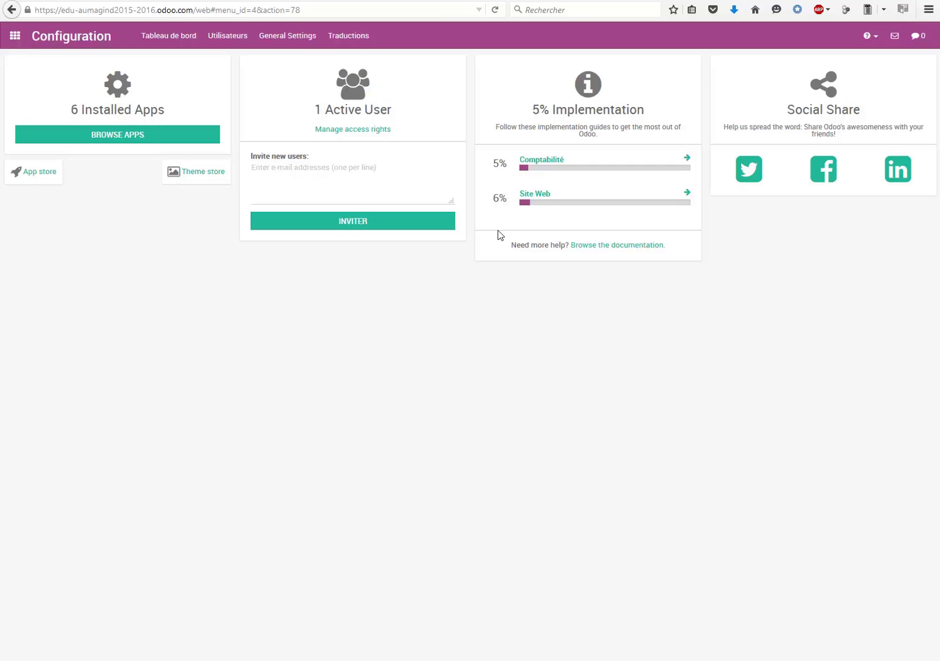
pyautogui.click(350, 38)
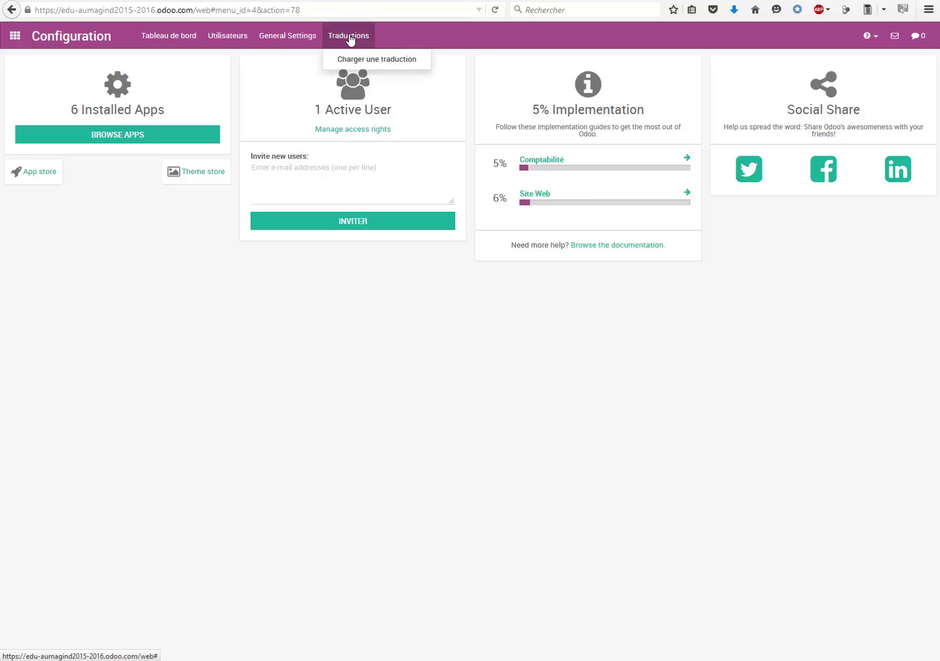
# Load the French (BE) / Français (BE) translation, including the localhost website, then return home.
pyautogui.click(358, 61)
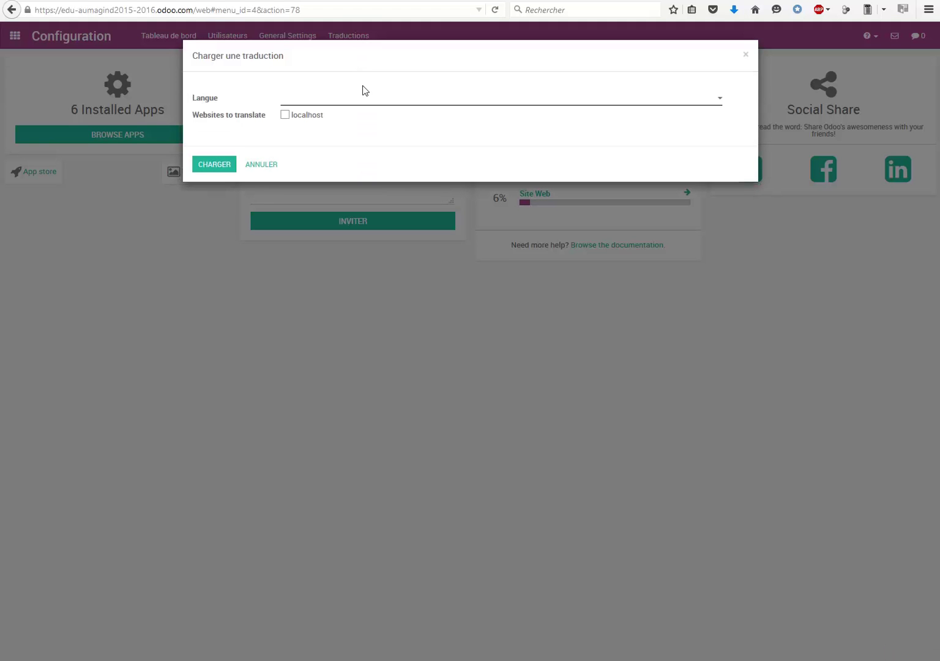
pyautogui.click(333, 106)
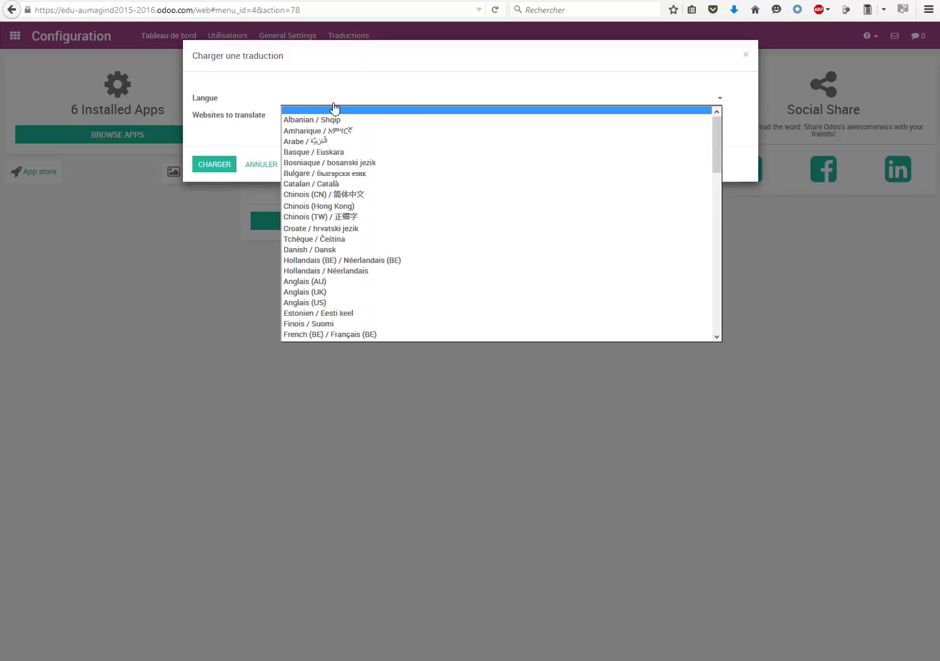
pyautogui.scroll(-4, 335, 193)
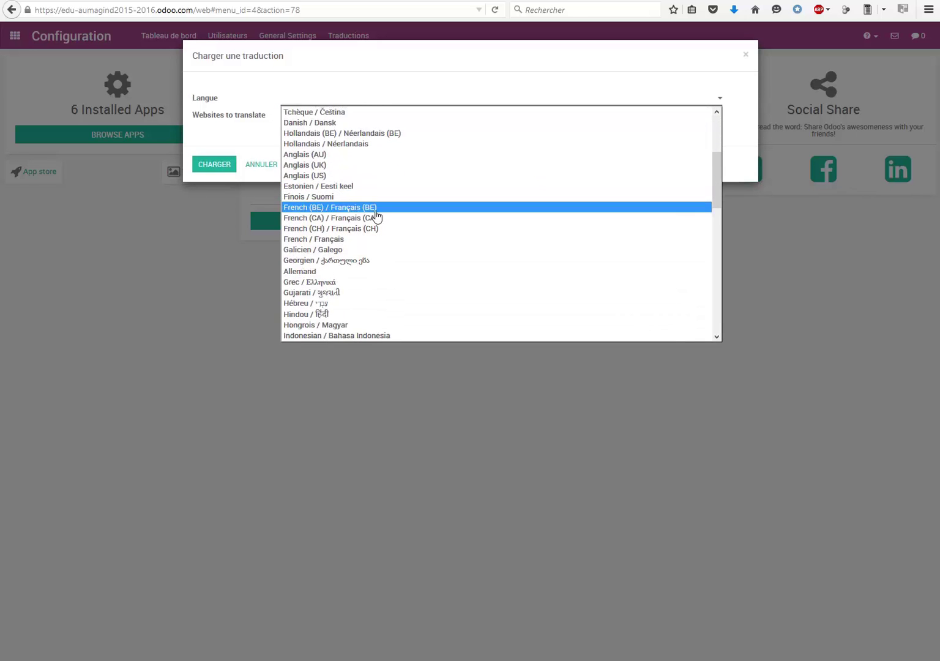
pyautogui.click(376, 210)
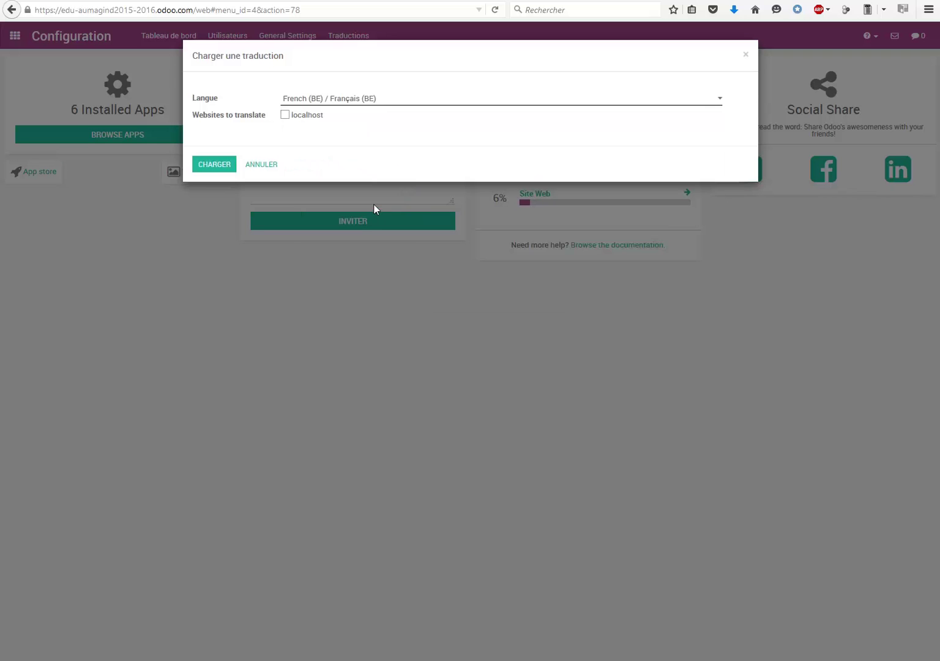
pyautogui.click(285, 116)
pyautogui.click(215, 166)
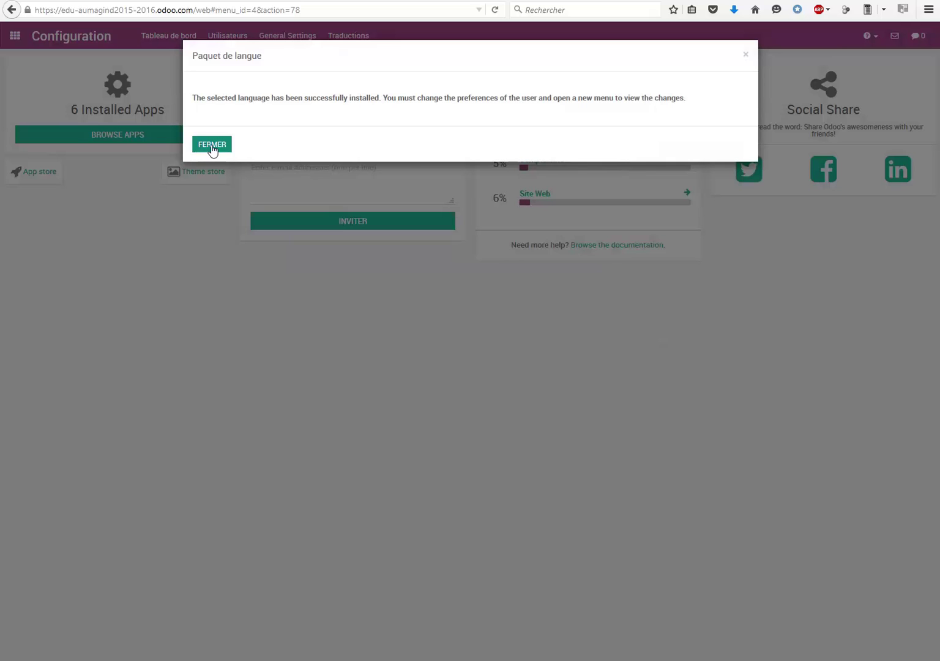
pyautogui.click(212, 146)
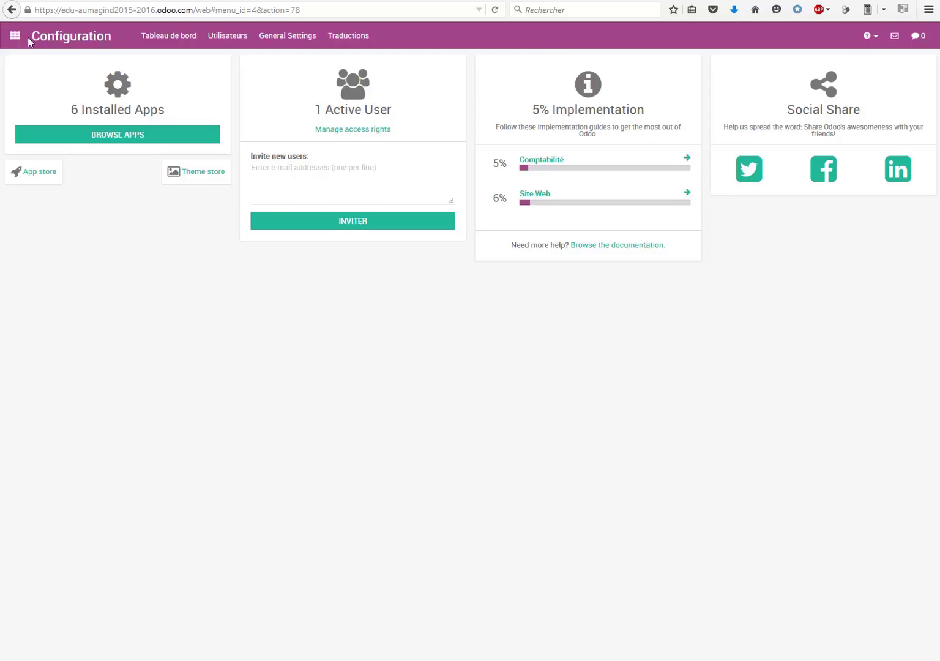
pyautogui.click(15, 36)
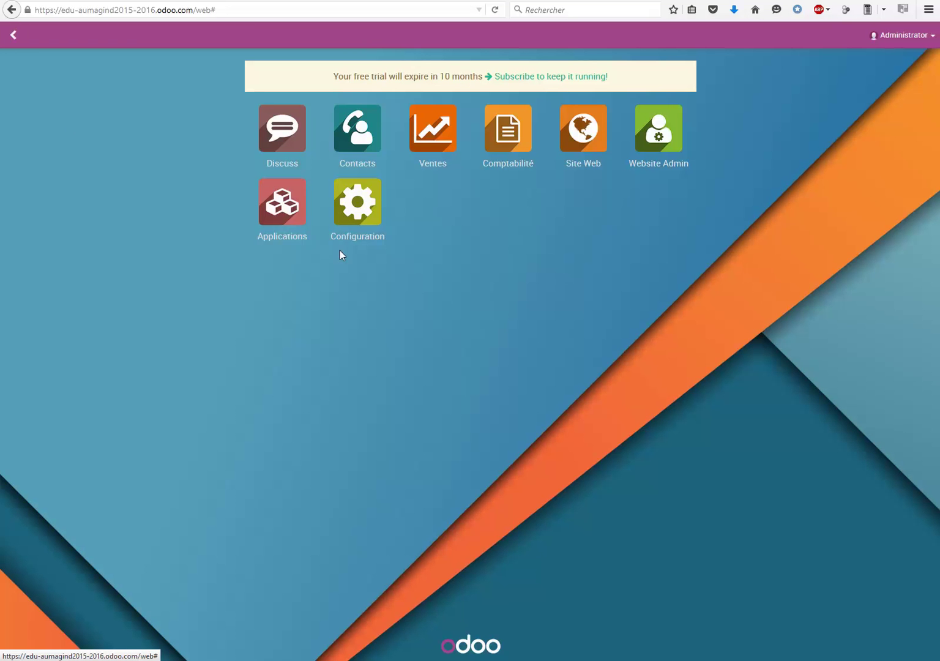
pyautogui.click(358, 215)
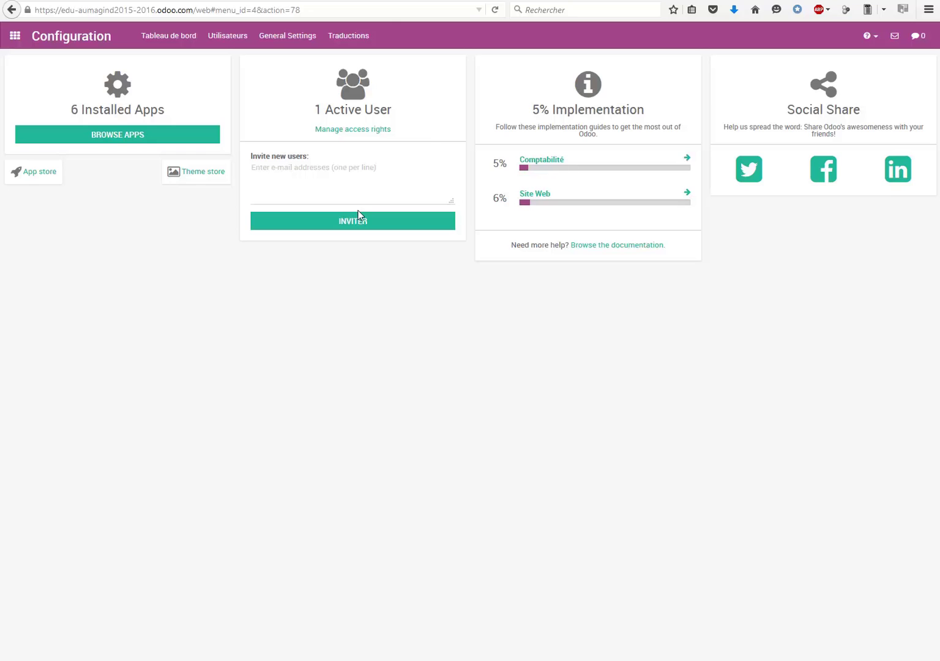
pyautogui.click(348, 35)
pyautogui.click(368, 58)
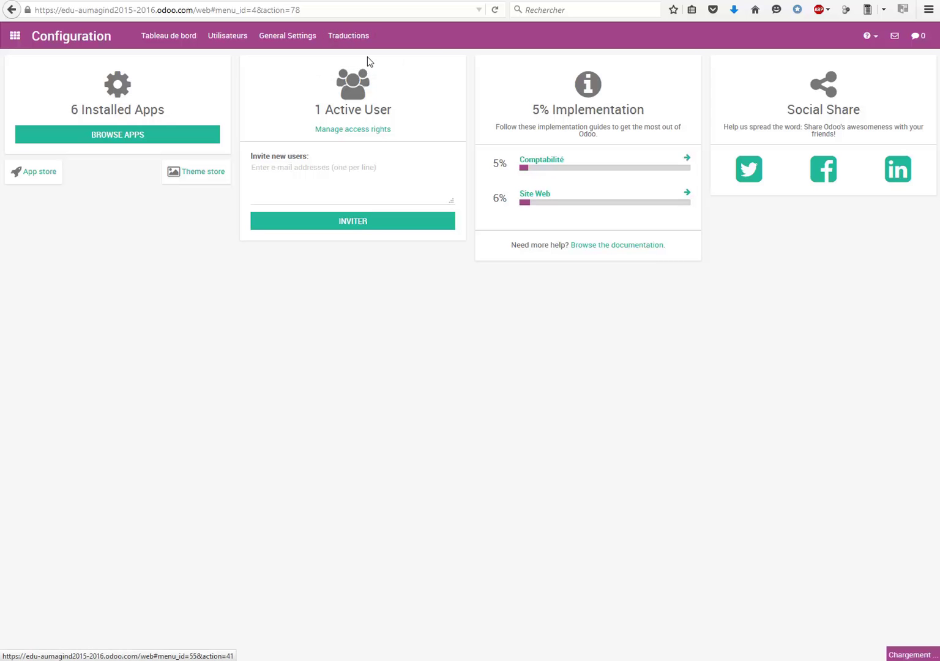
pyautogui.click(360, 109)
pyautogui.scroll(-10, 470, 146)
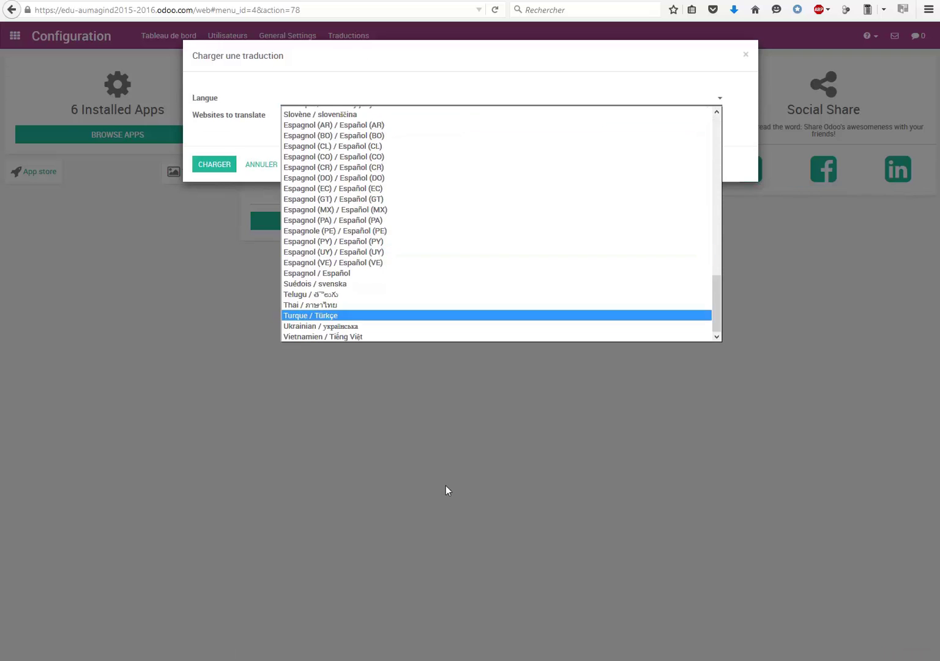
pyautogui.click(444, 479)
pyautogui.click(262, 166)
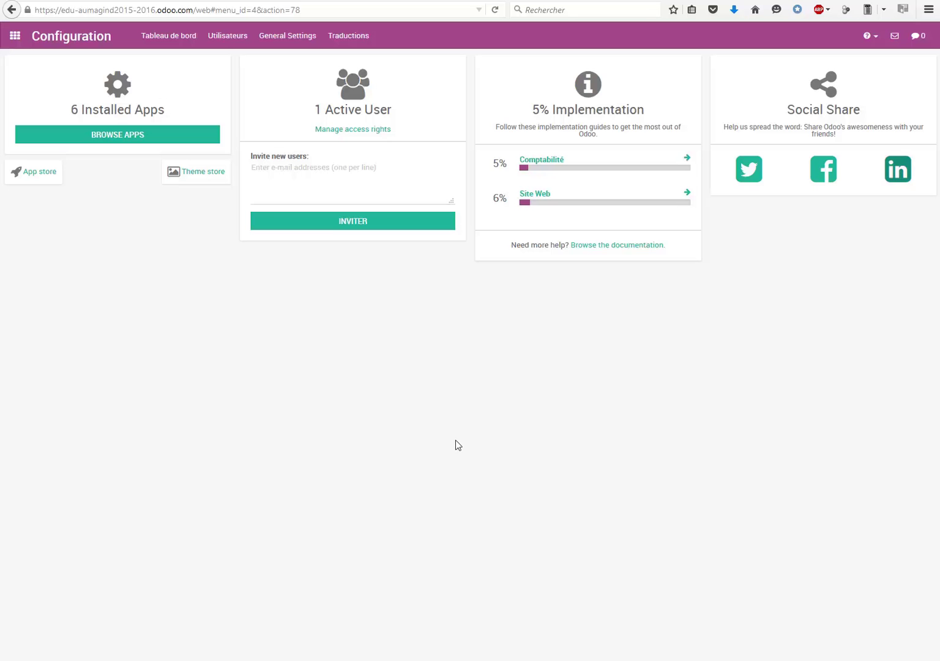
pyautogui.click(16, 38)
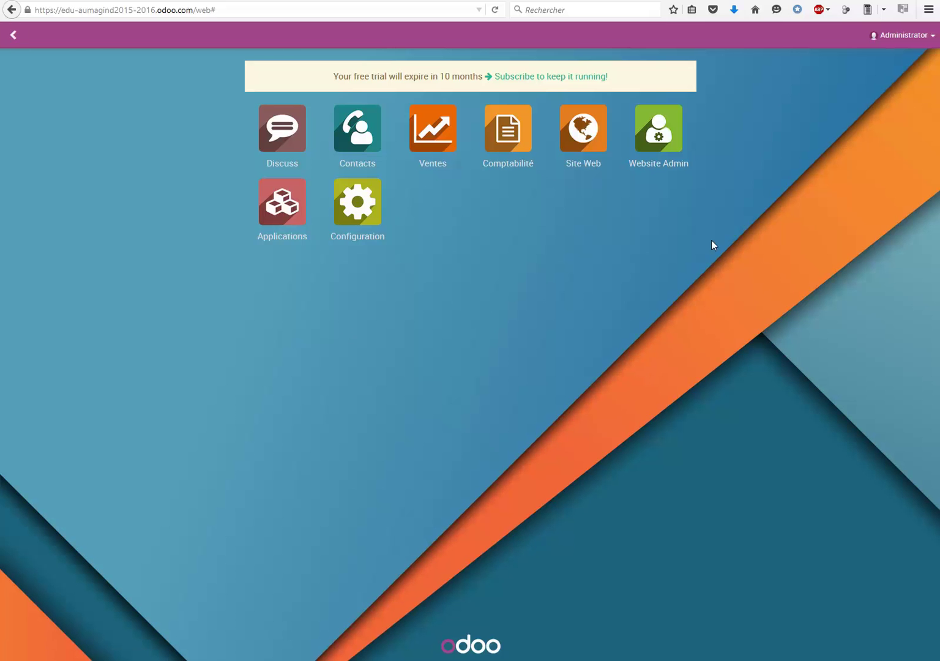
# Save Administrator preferences with French / Français language and Europe/Brussels time zone.
pyautogui.click(917, 40)
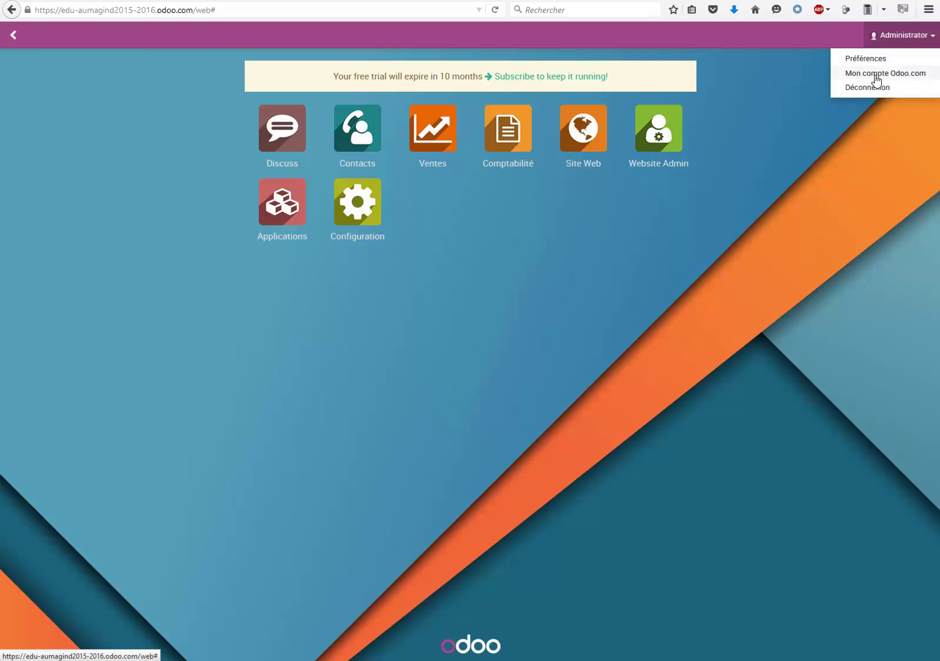
pyautogui.click(876, 60)
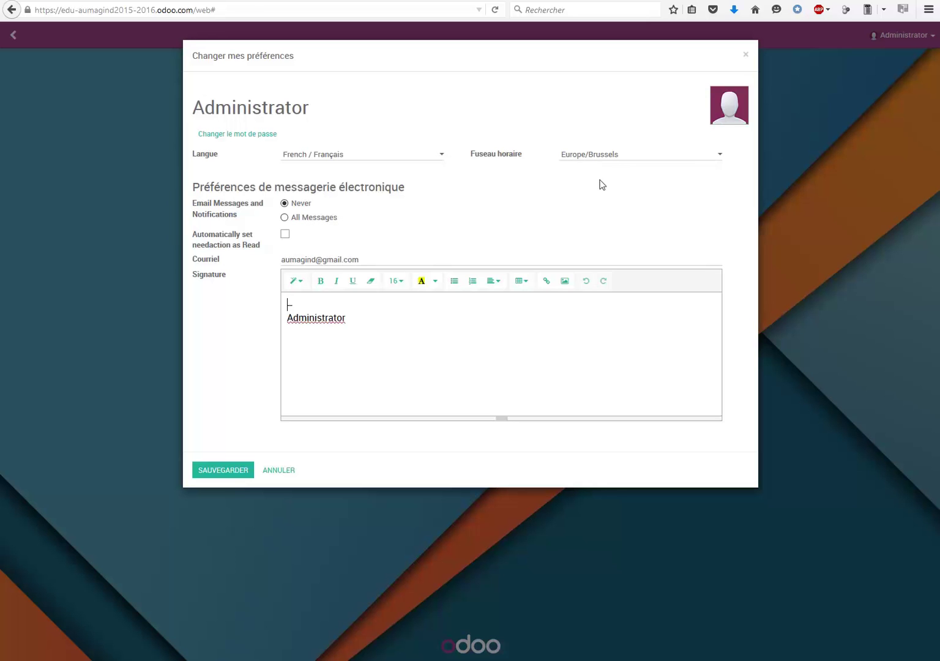
pyautogui.click(719, 161)
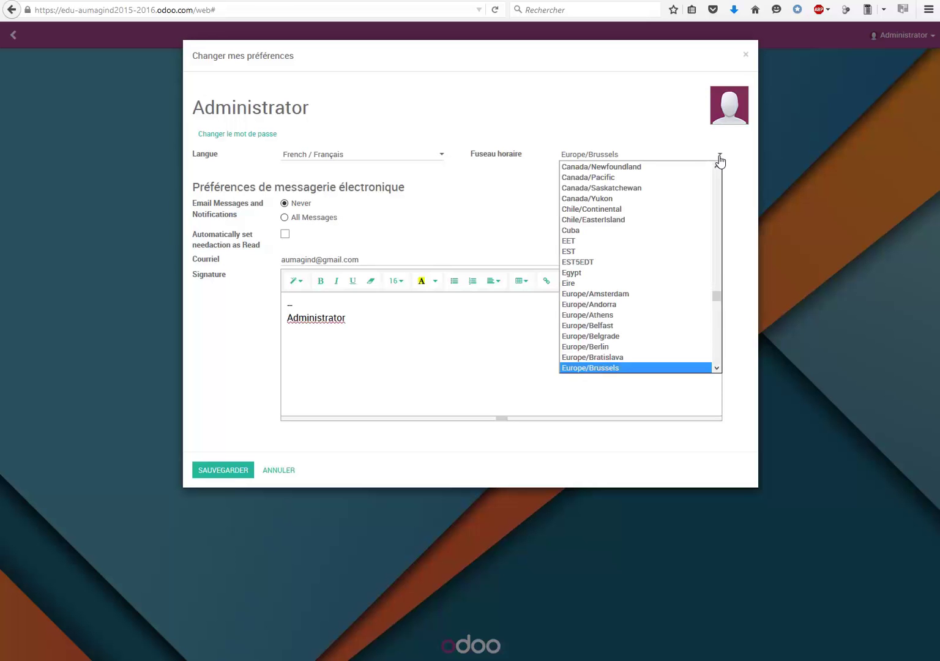
pyautogui.click(721, 160)
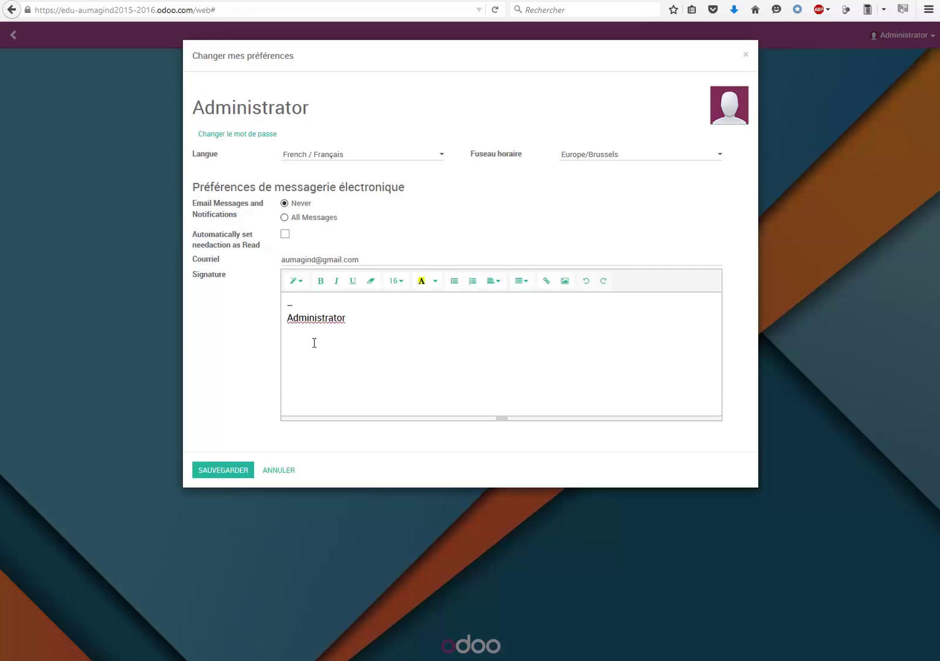
pyautogui.click(222, 472)
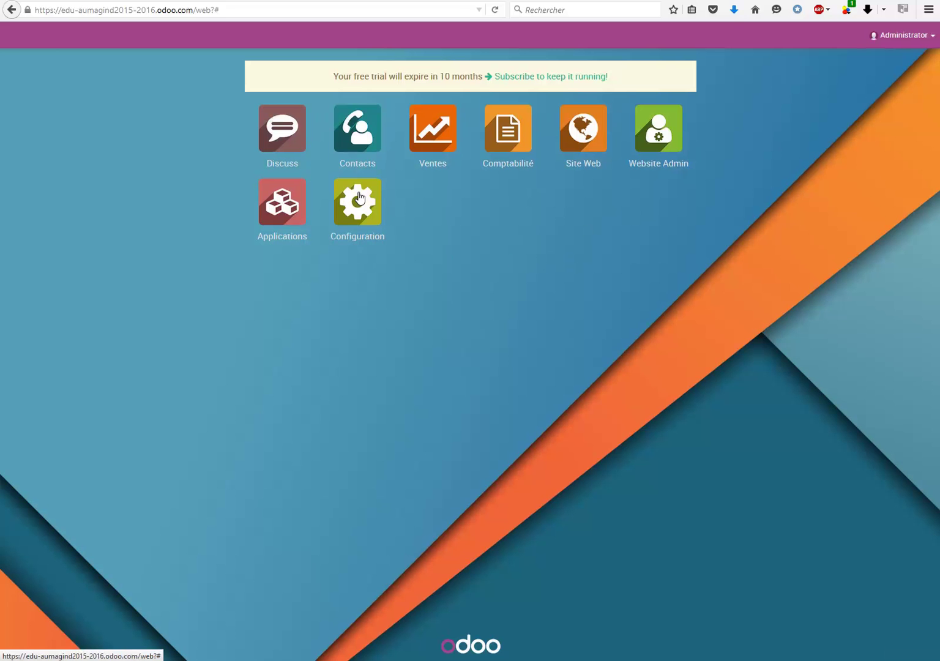
# Go through Mon compte Odoo.com to My Company, then back to the Odoo.com organization list.
pyautogui.click(932, 39)
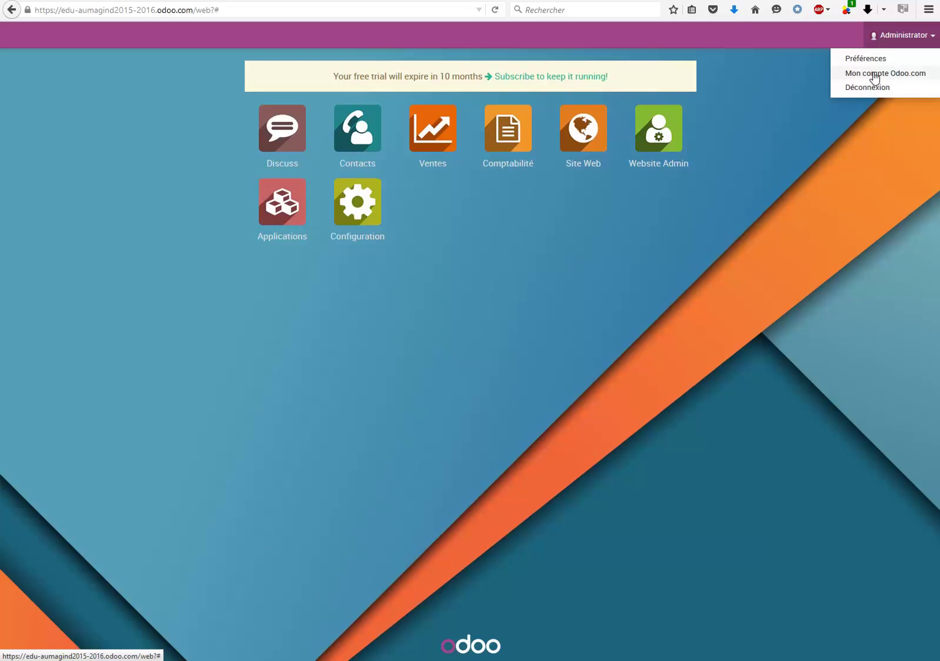
pyautogui.click(874, 74)
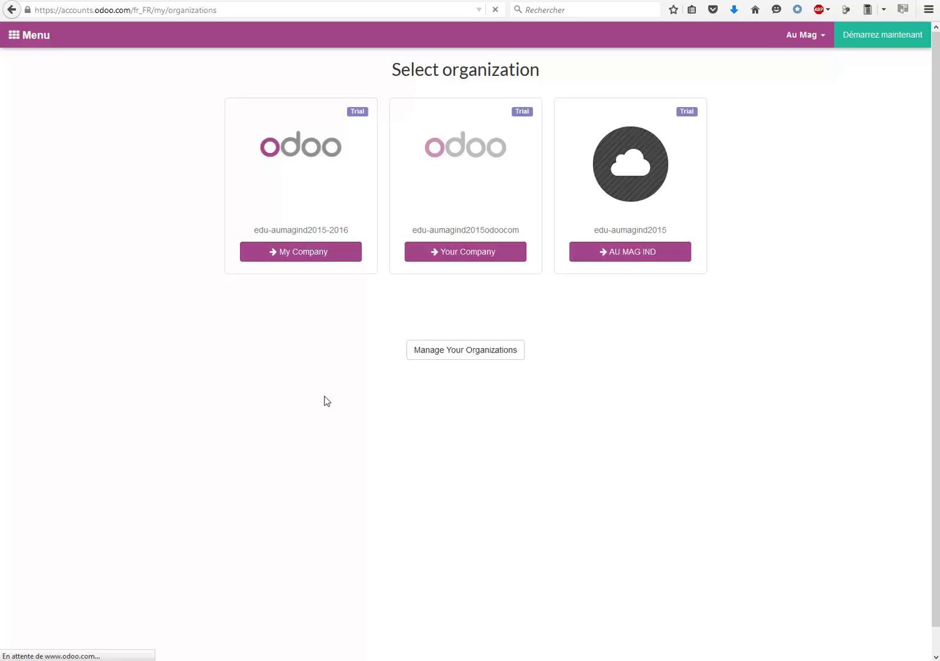
pyautogui.click(302, 176)
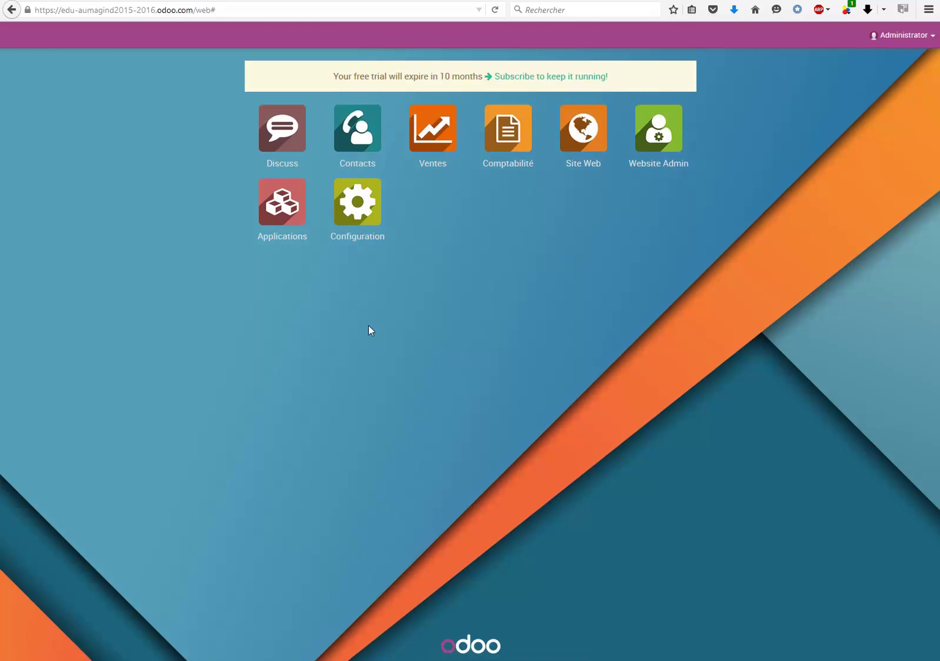
pyautogui.click(903, 35)
pyautogui.click(886, 73)
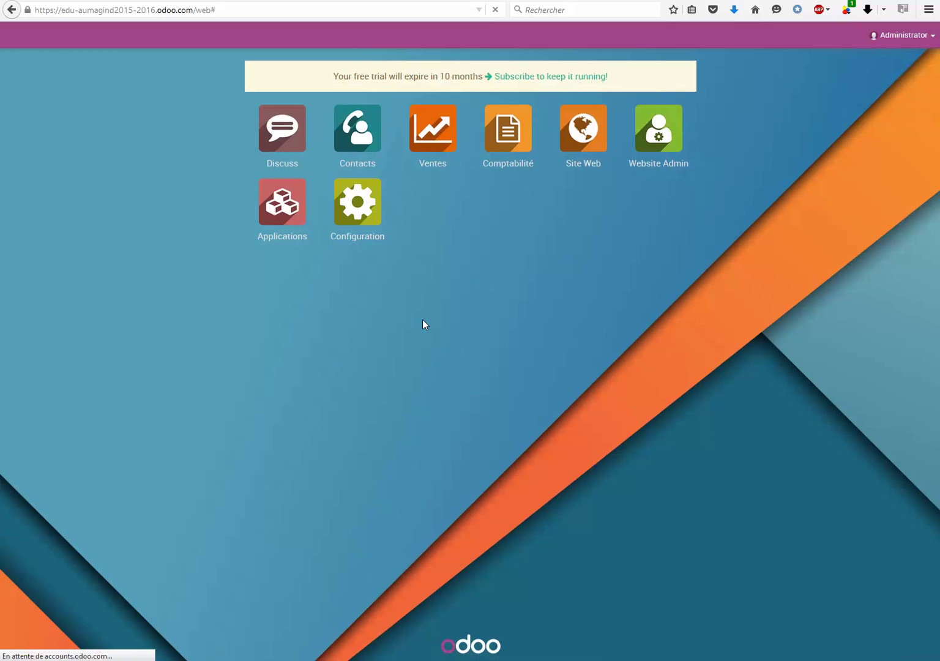